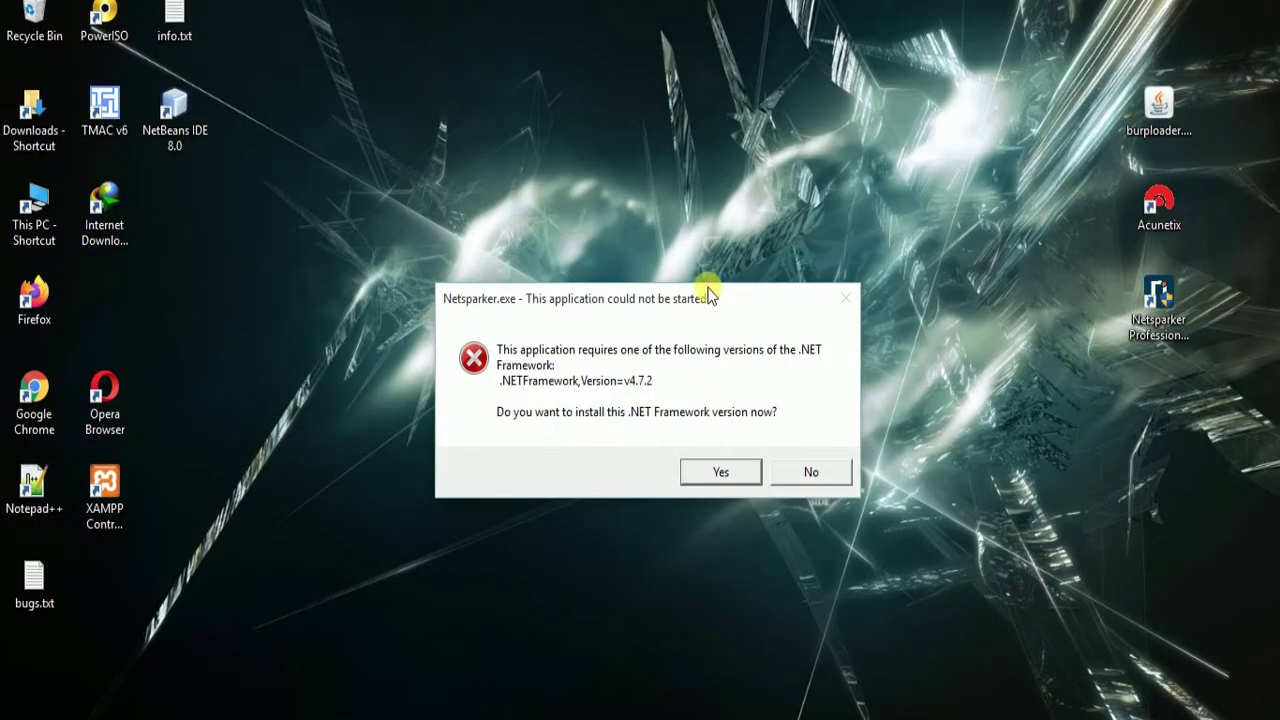
Move the Netsparker error message aside to reach the Downloads > Programs folder.
left_click_drag(707, 296, 729, 206)
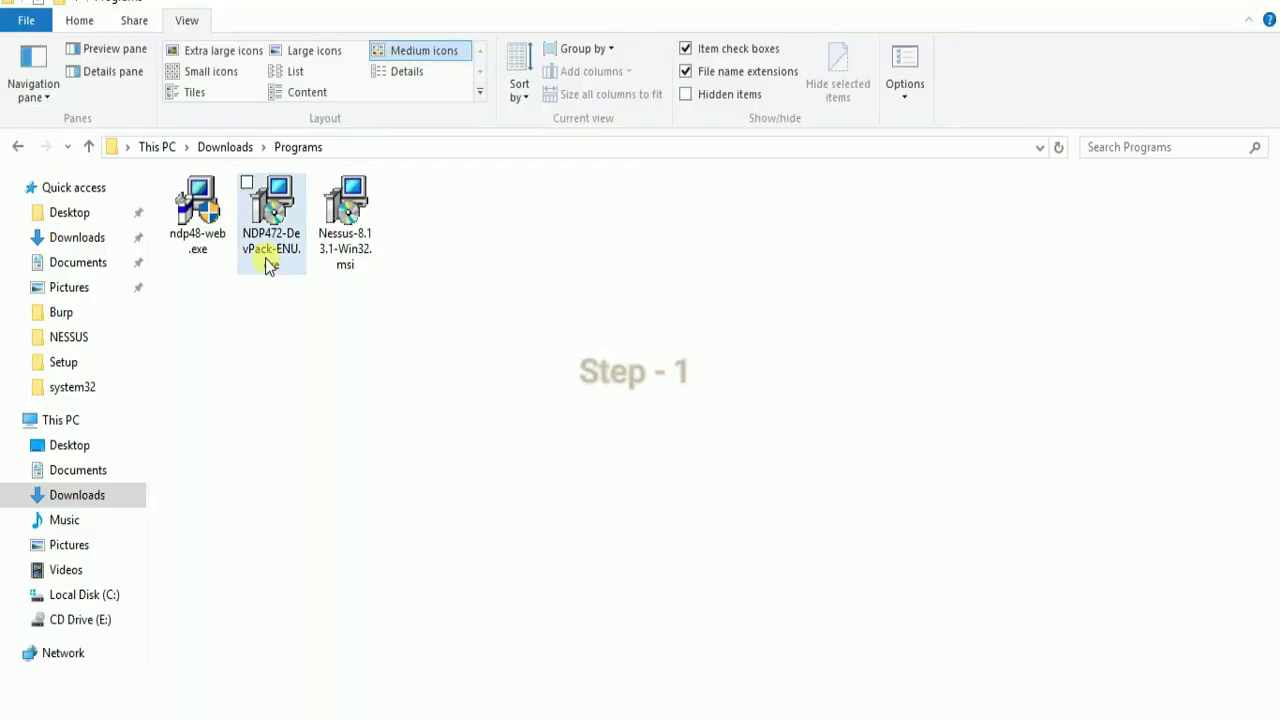
Run NDP472-DevPack-ENU.exe and close its 'not supported on this Operating System' failure.
left_click(265, 258)
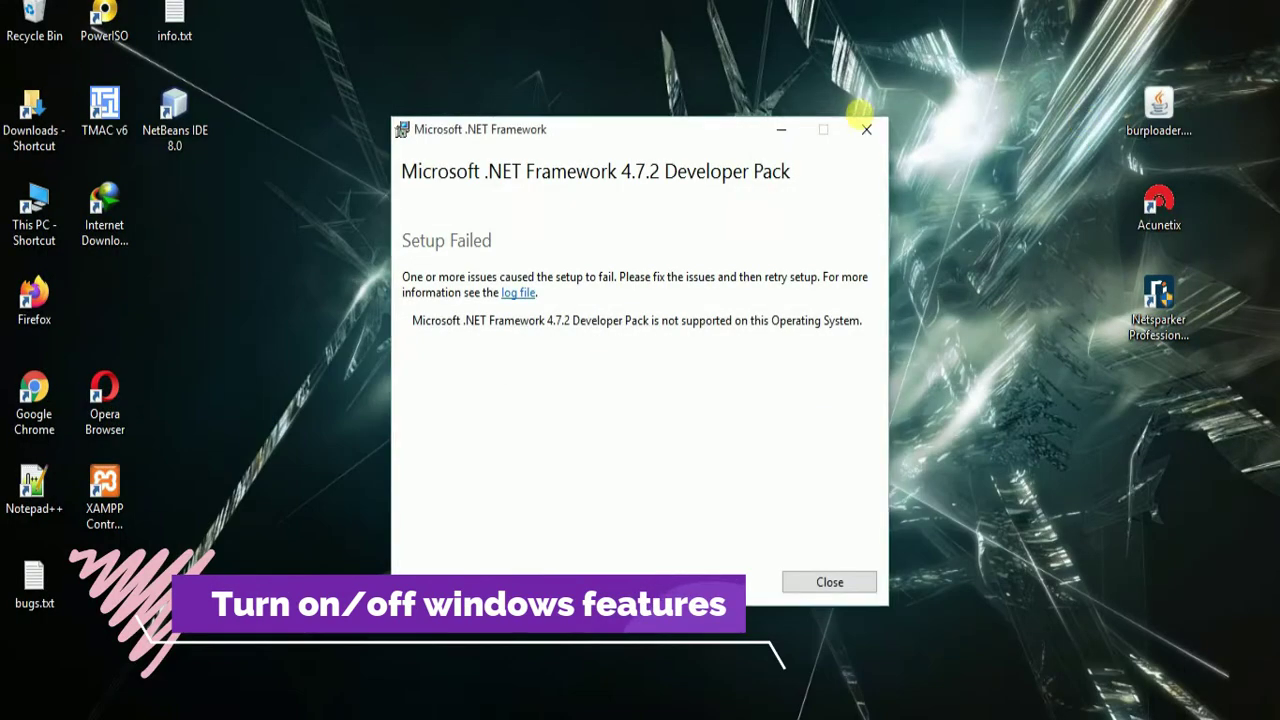
left_click_drag(653, 134, 944, 100)
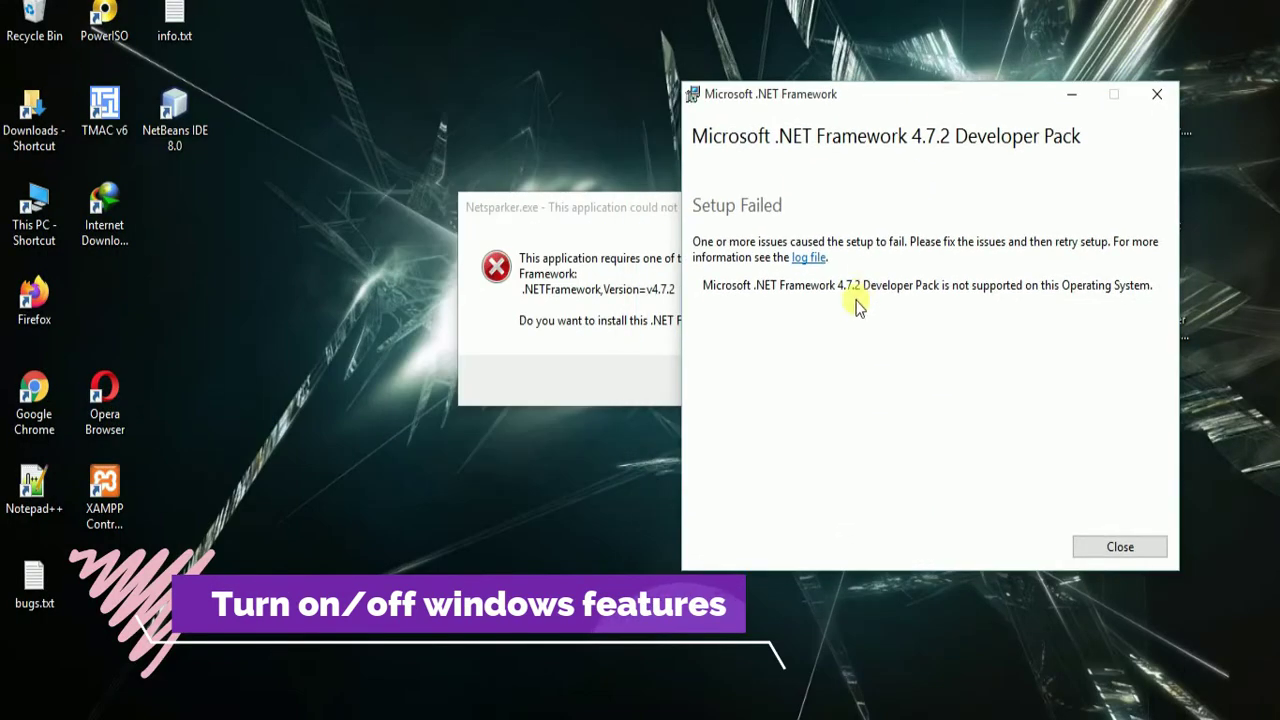
left_click(1157, 94)
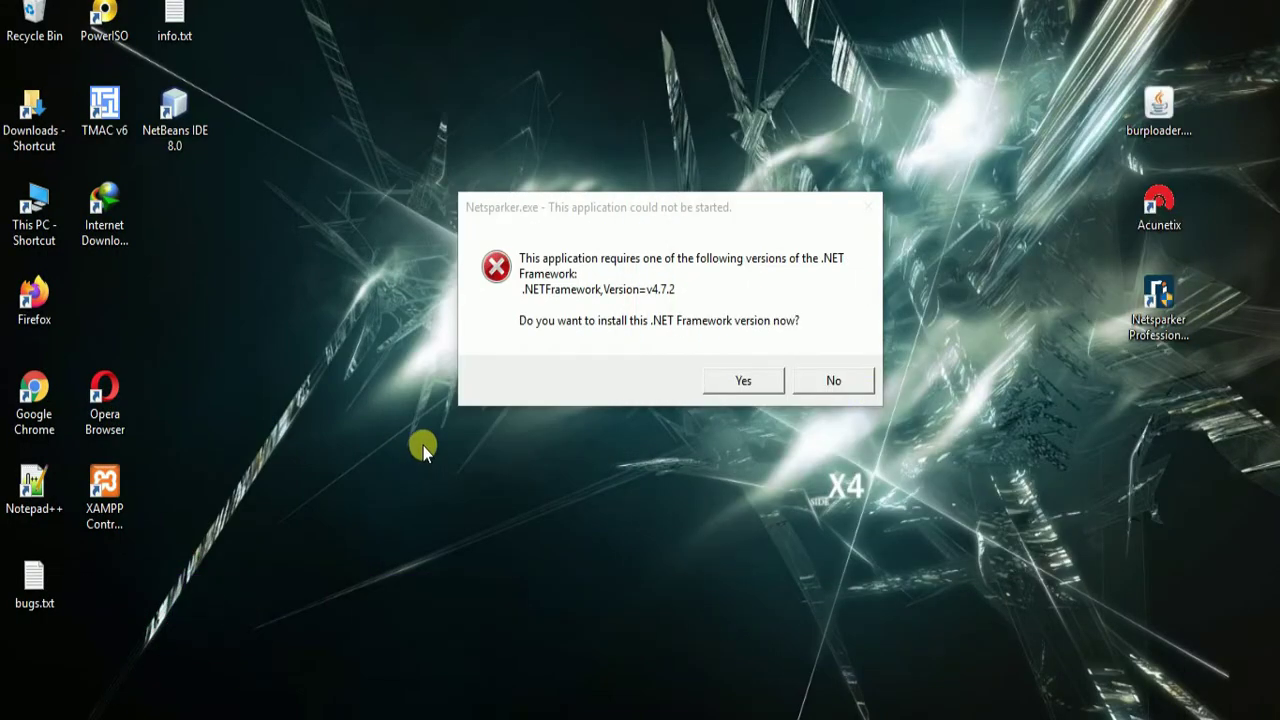
key("super")
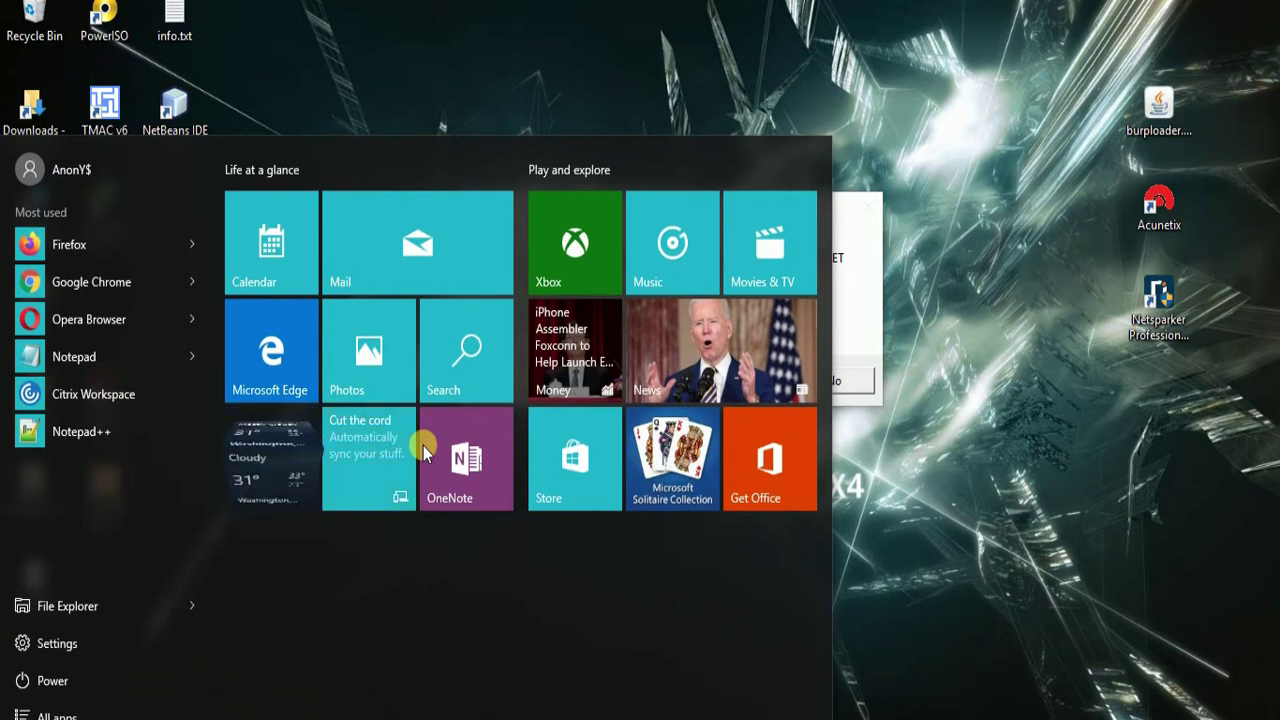
type("turn on fea")
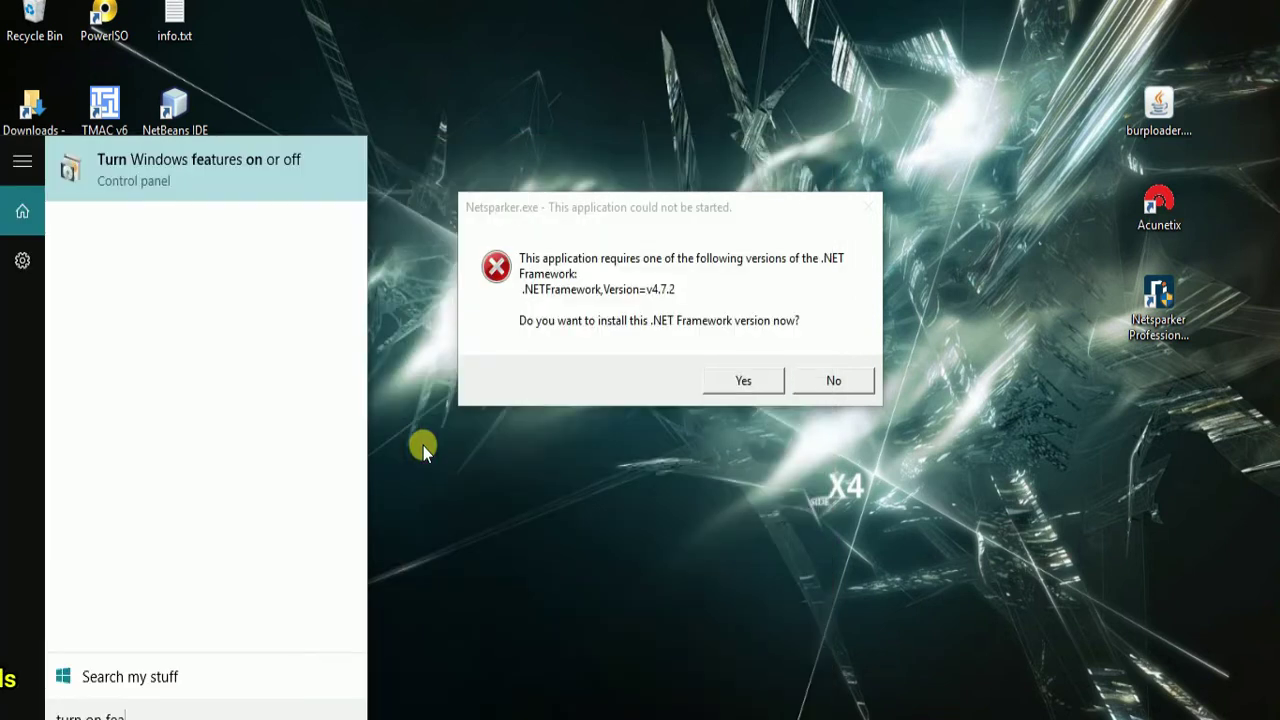
left_click(216, 162)
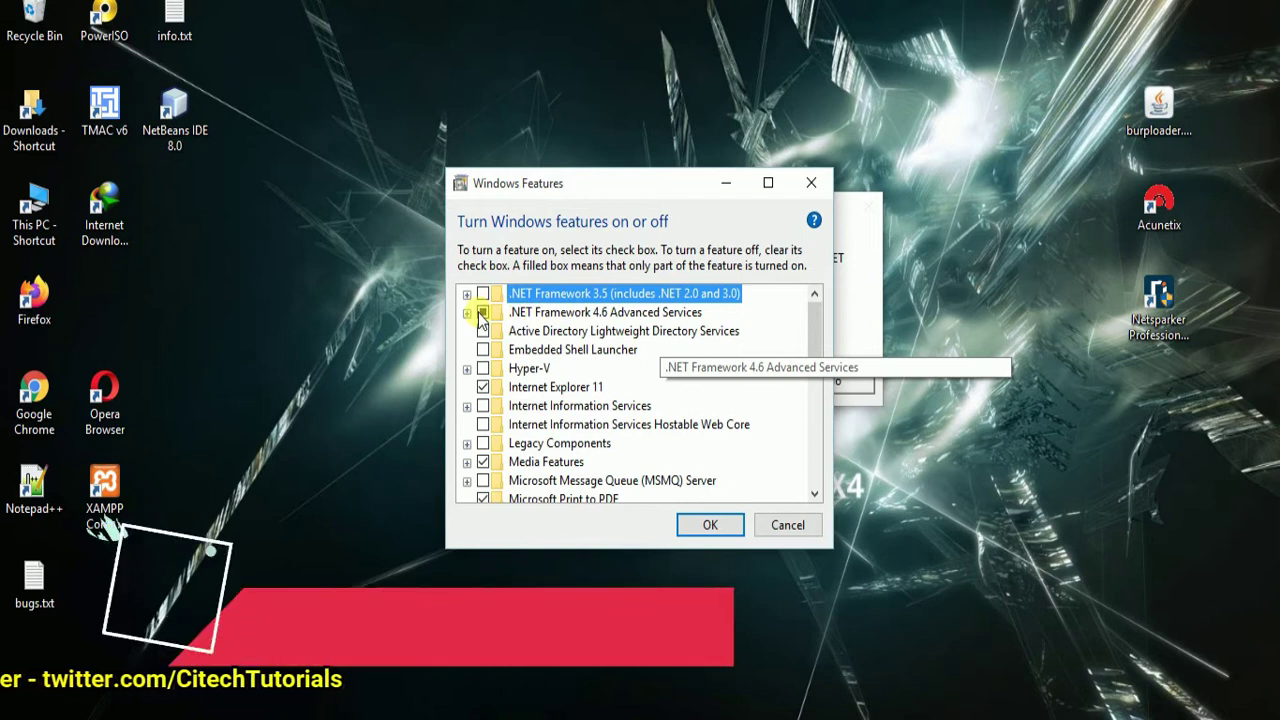
left_click(702, 316)
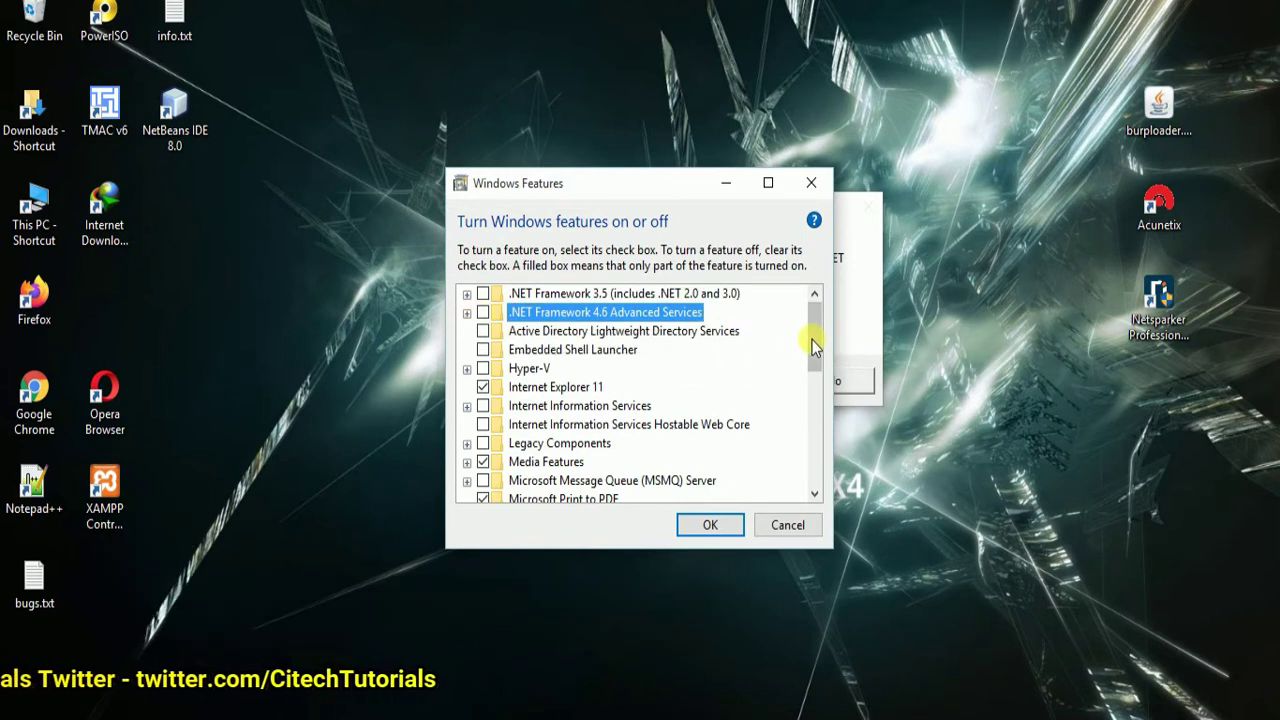
left_click_drag(812, 340, 806, 292)
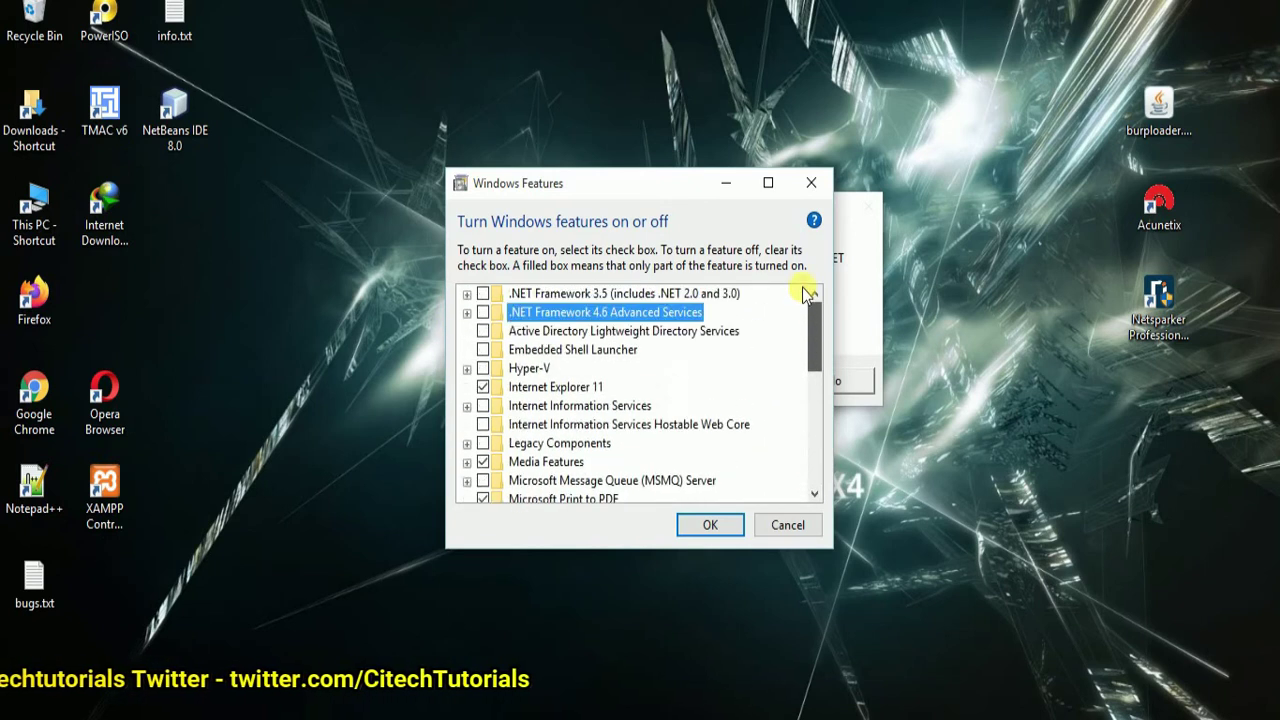
left_click(710, 526)
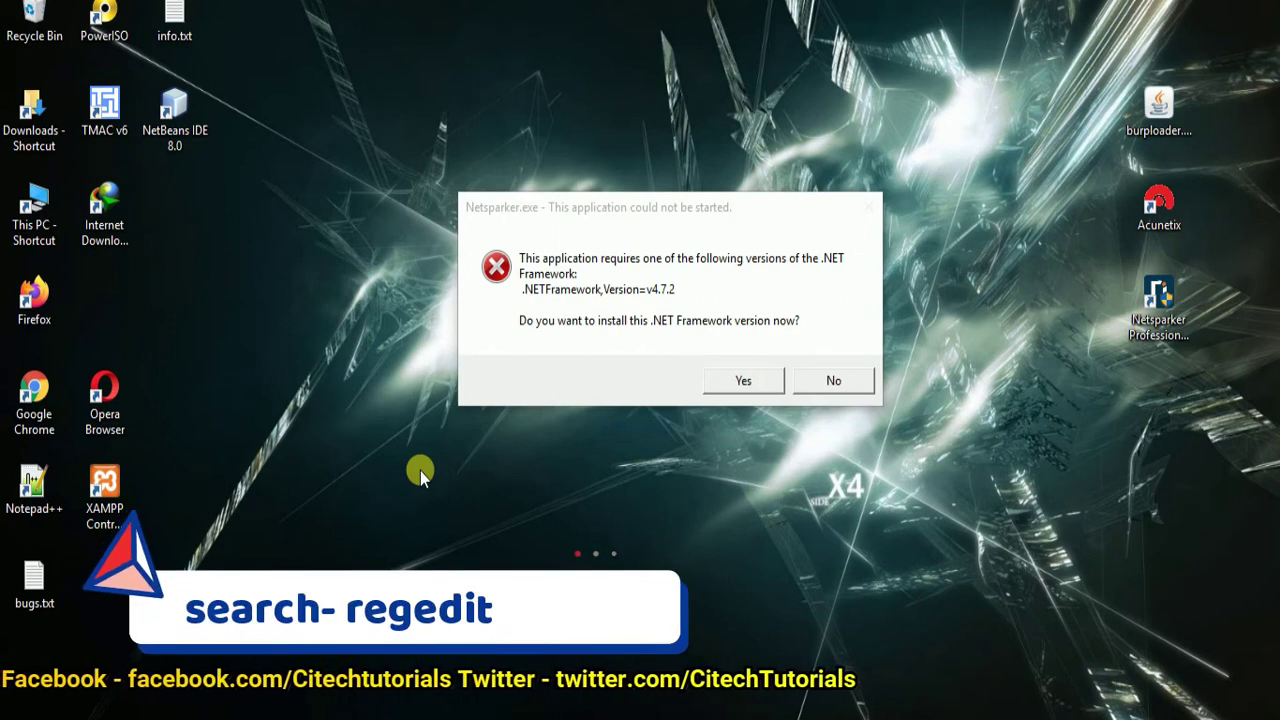
Launch regedit through the Run dialog and move the Registry Editor window into view.
key("super+r")
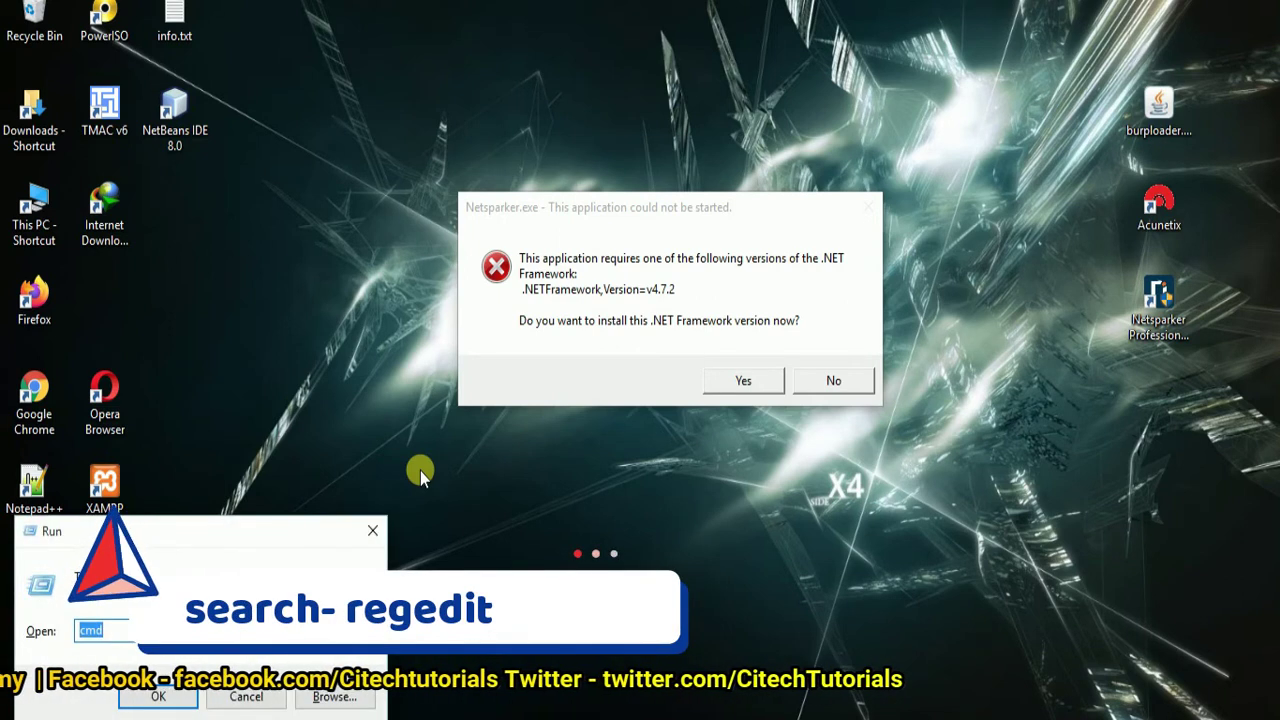
type("regedit")
key("Return")
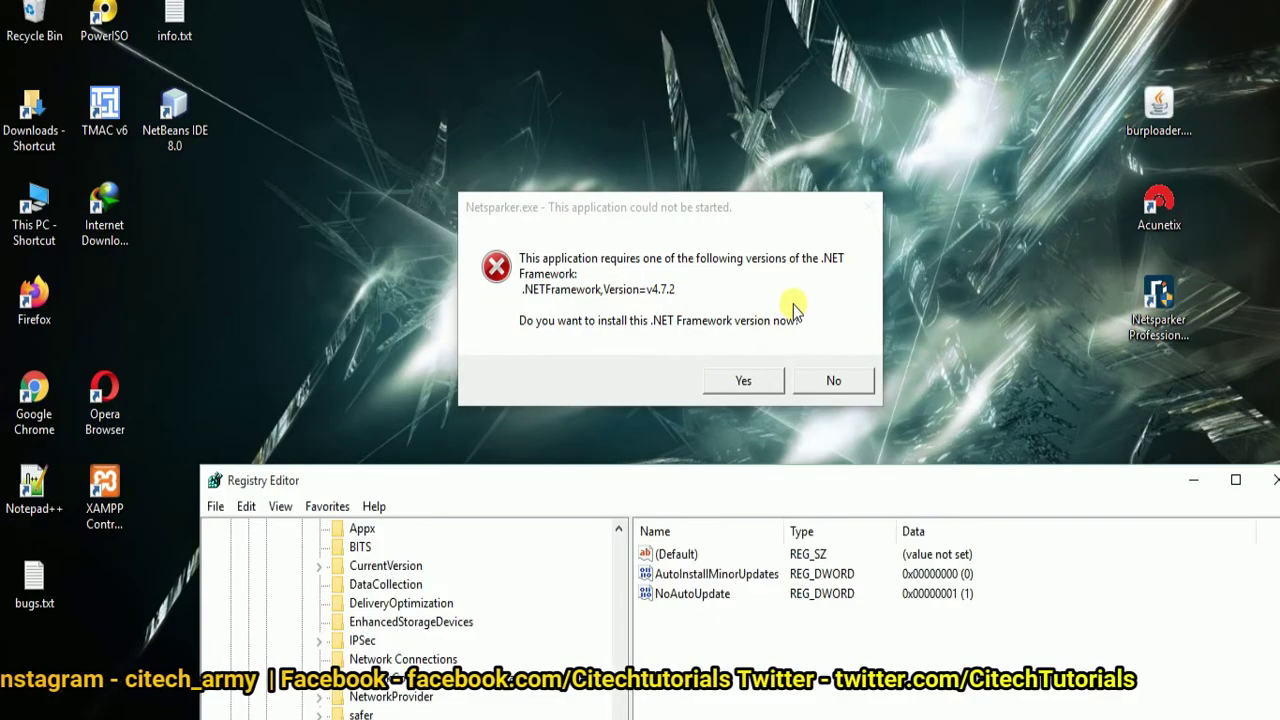
left_click_drag(798, 473, 678, 38)
Tidy the registry tree under HKEY_LOCAL_MACHINE, collapsing the Policies and SOFTWARE keys.
left_click_drag(500, 427, 543, 114)
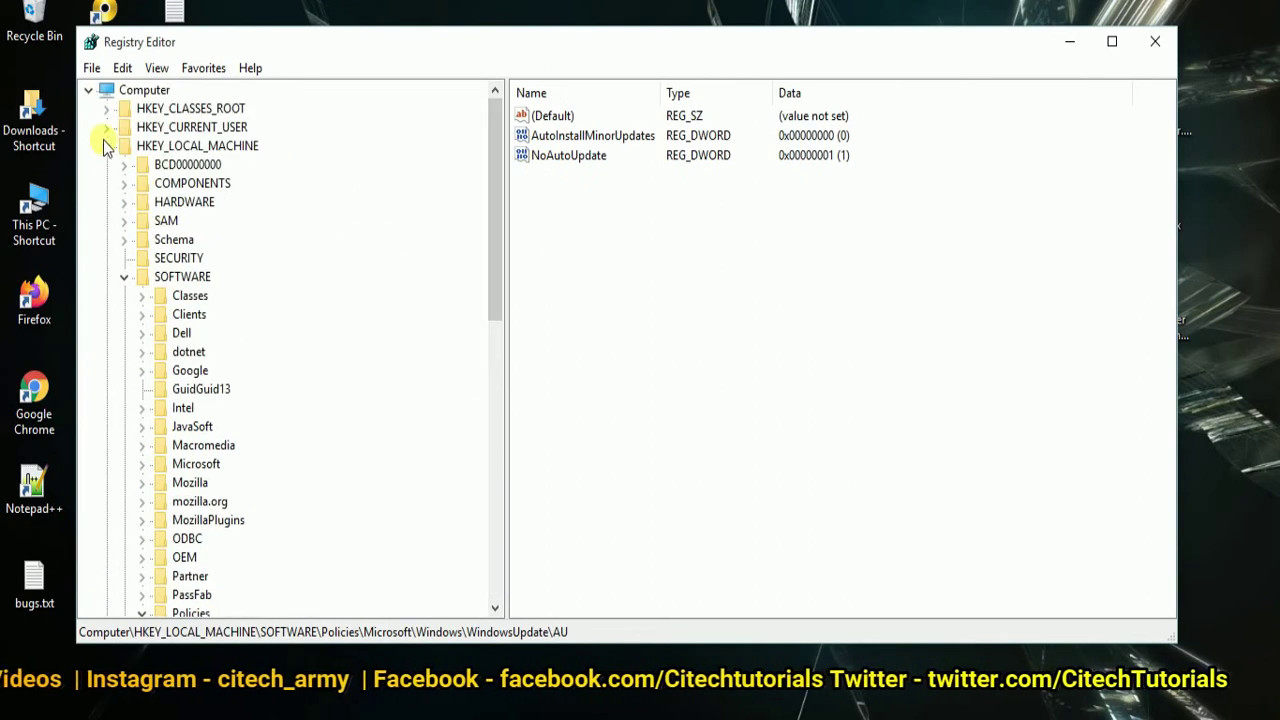
left_click(106, 146)
left_click(205, 130)
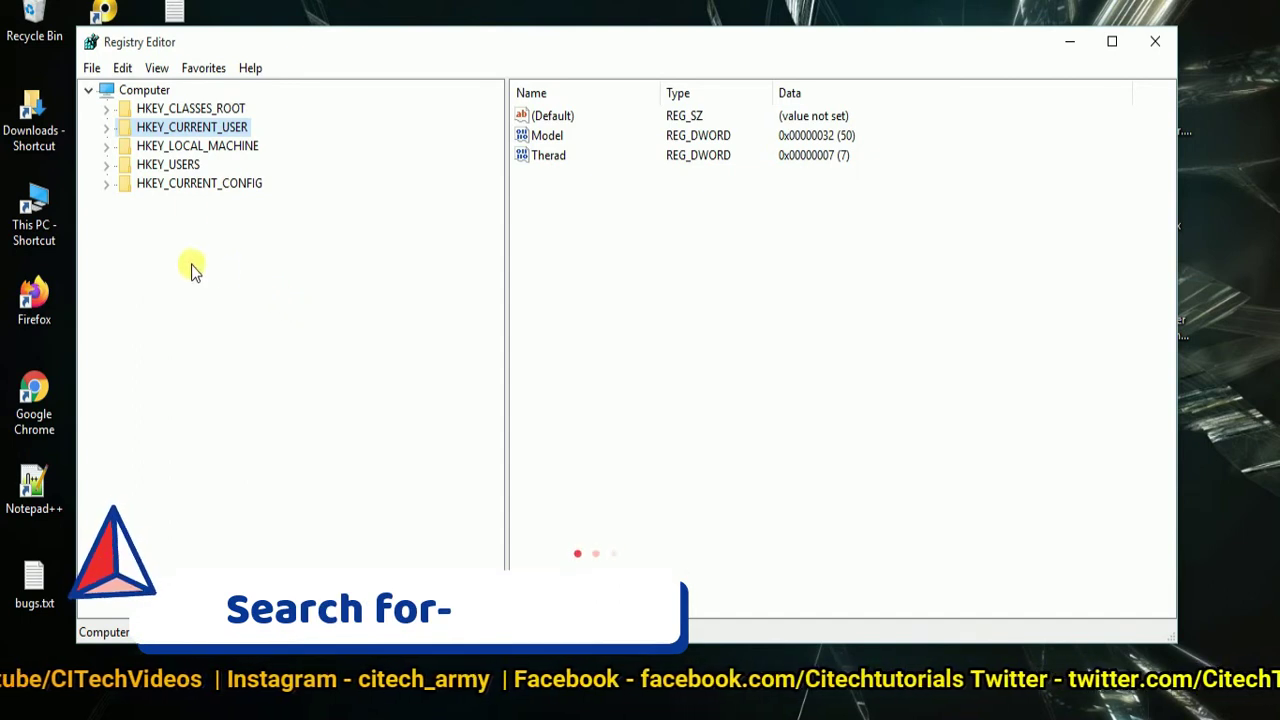
left_click(222, 156)
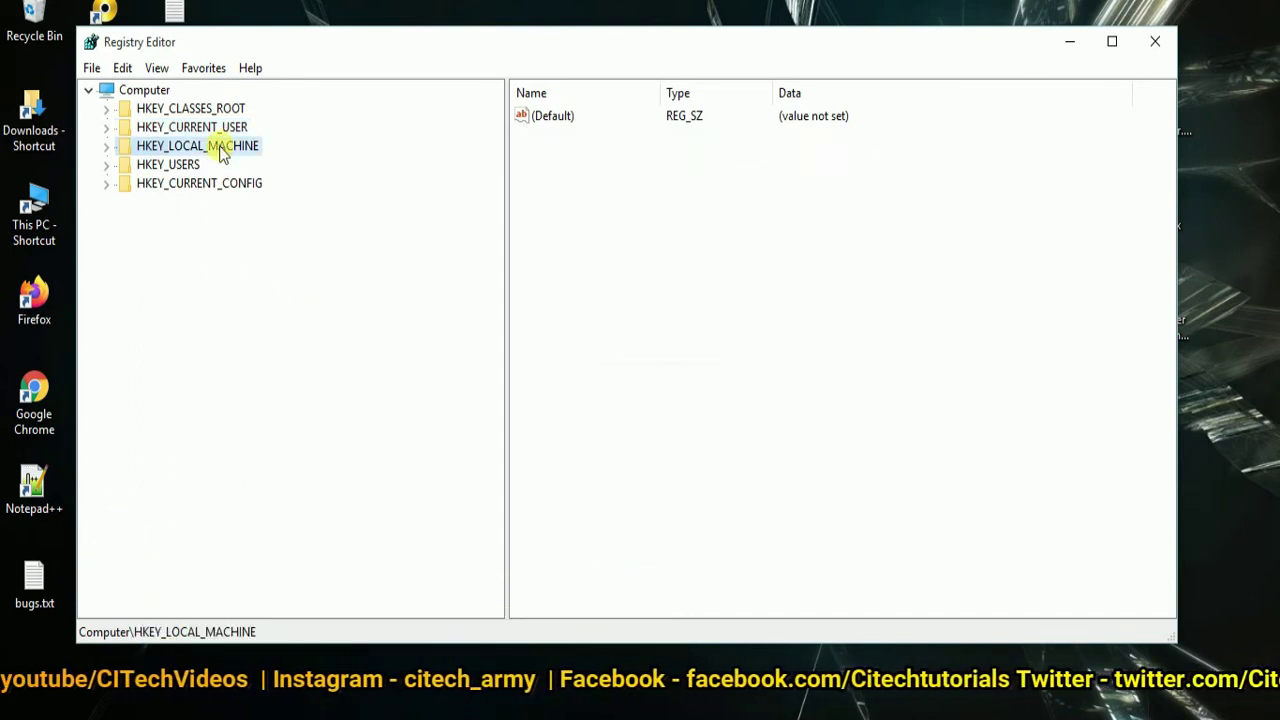
double_click(222, 146)
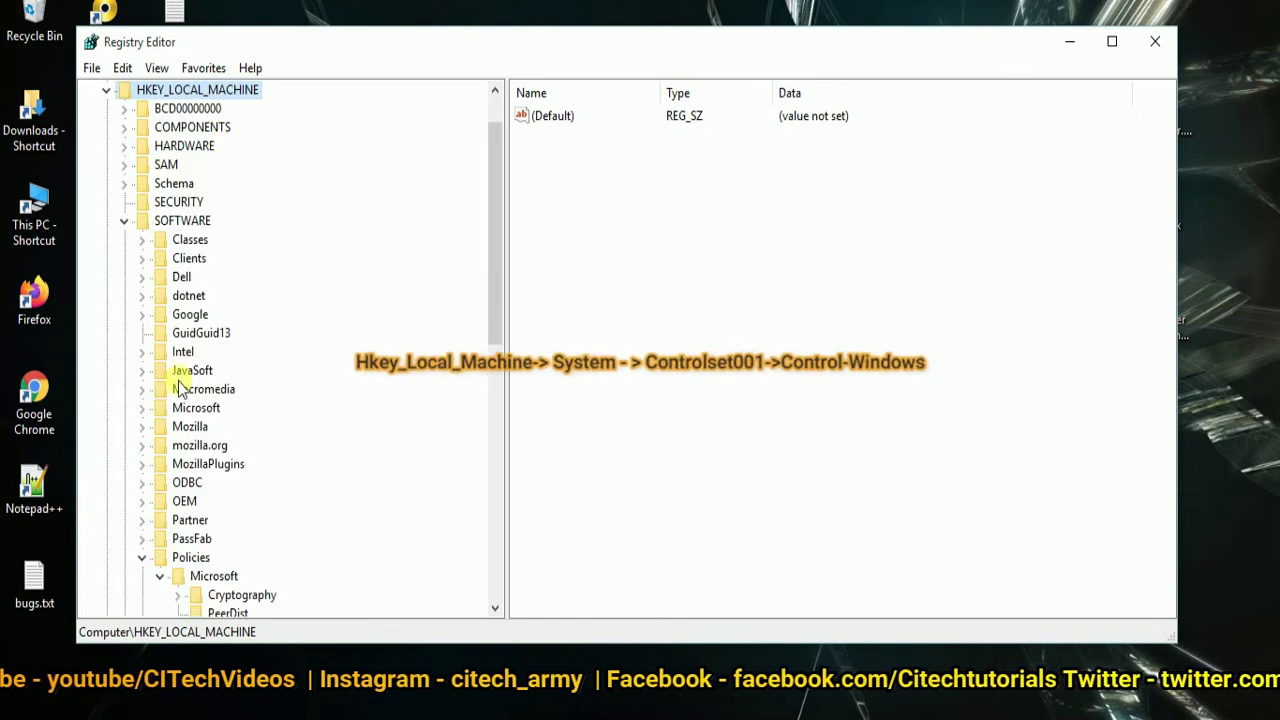
left_click(142, 557)
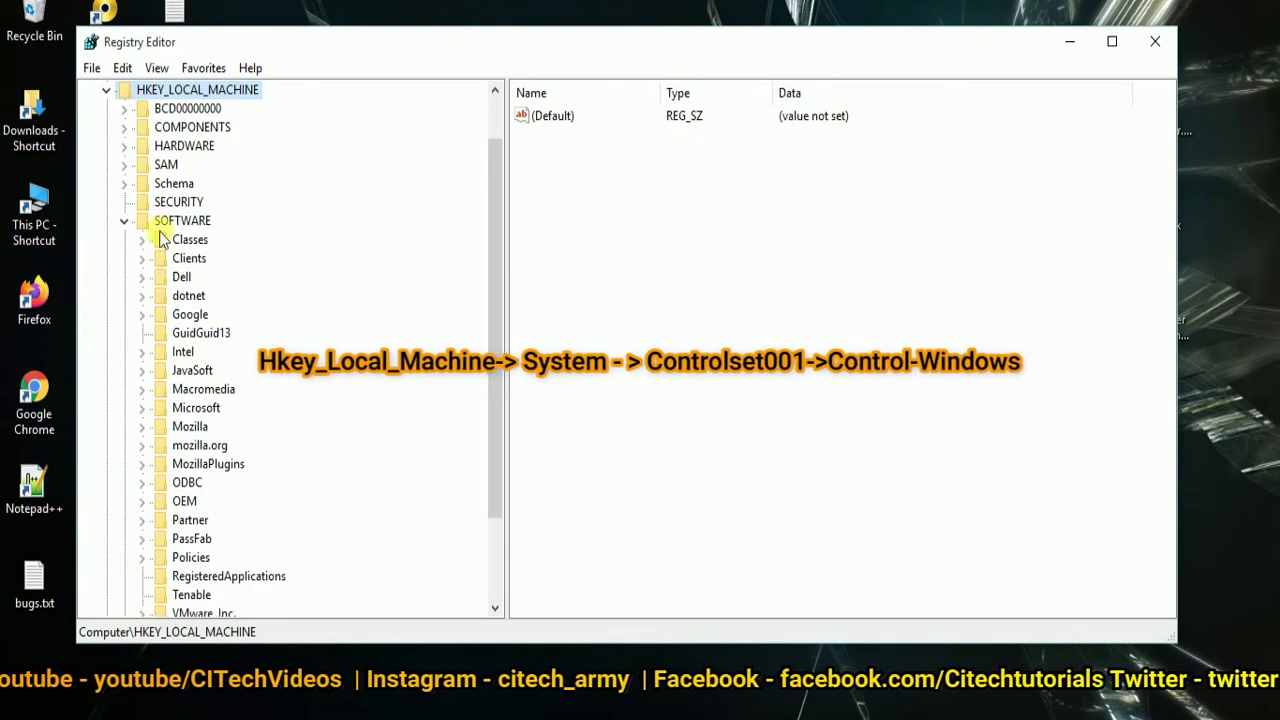
left_click(122, 220)
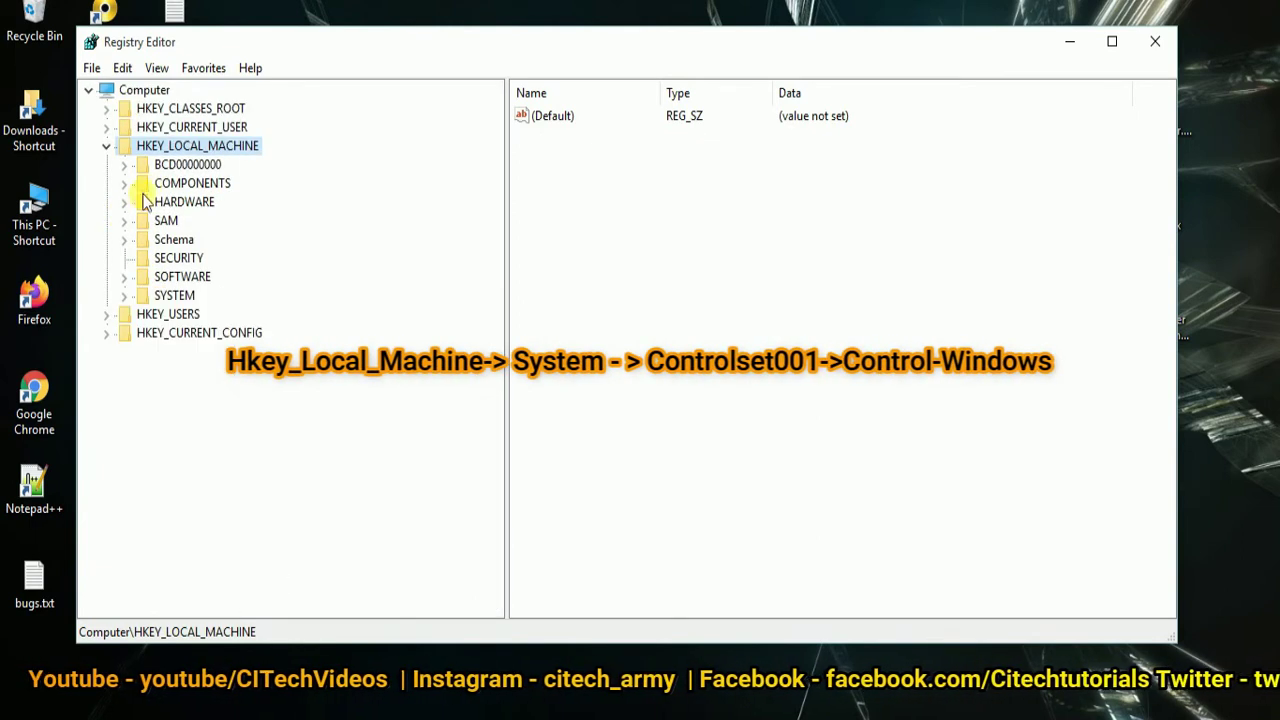
Expand SYSTEM > ControlSet001 > Control and scroll down to the Windows key.
double_click(183, 294)
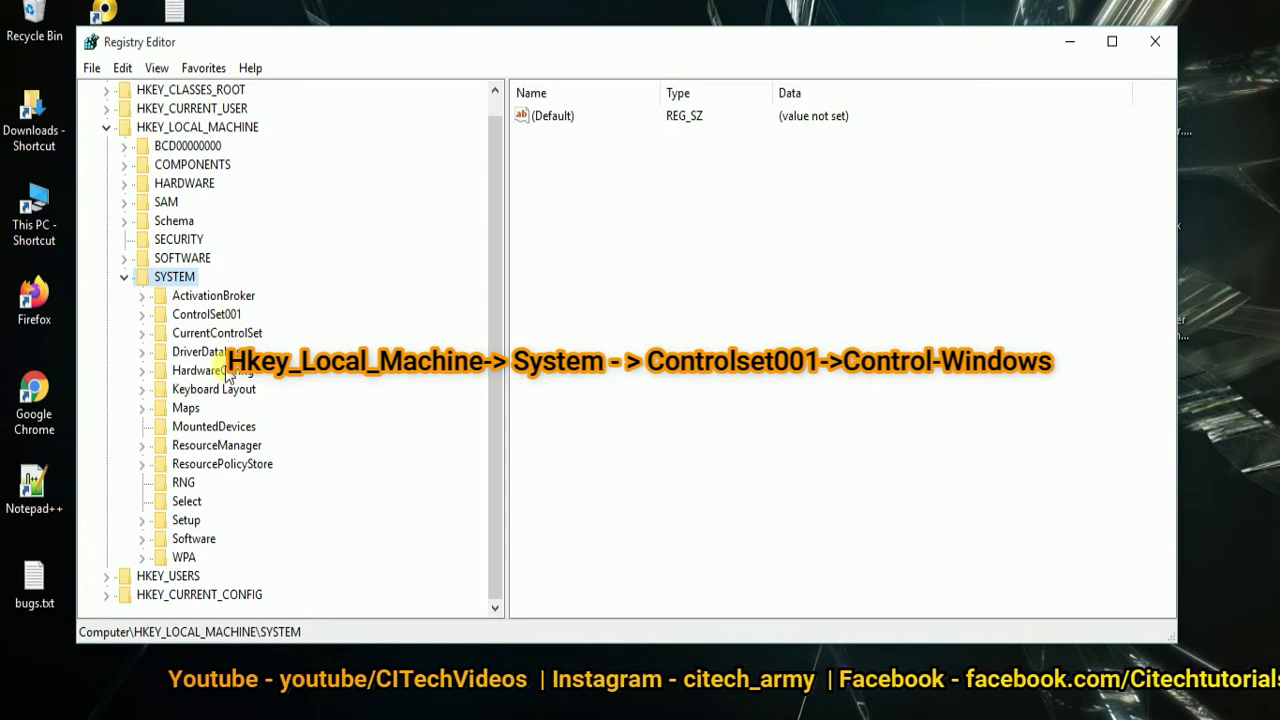
double_click(226, 316)
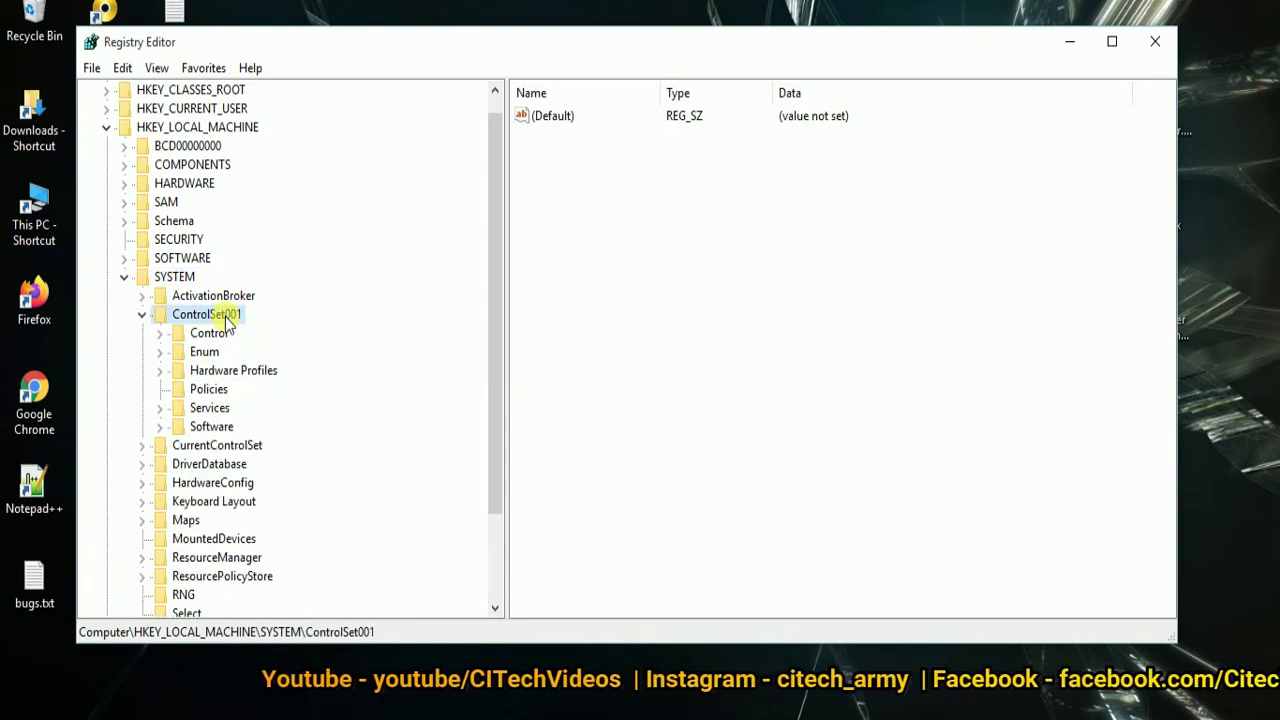
double_click(218, 336)
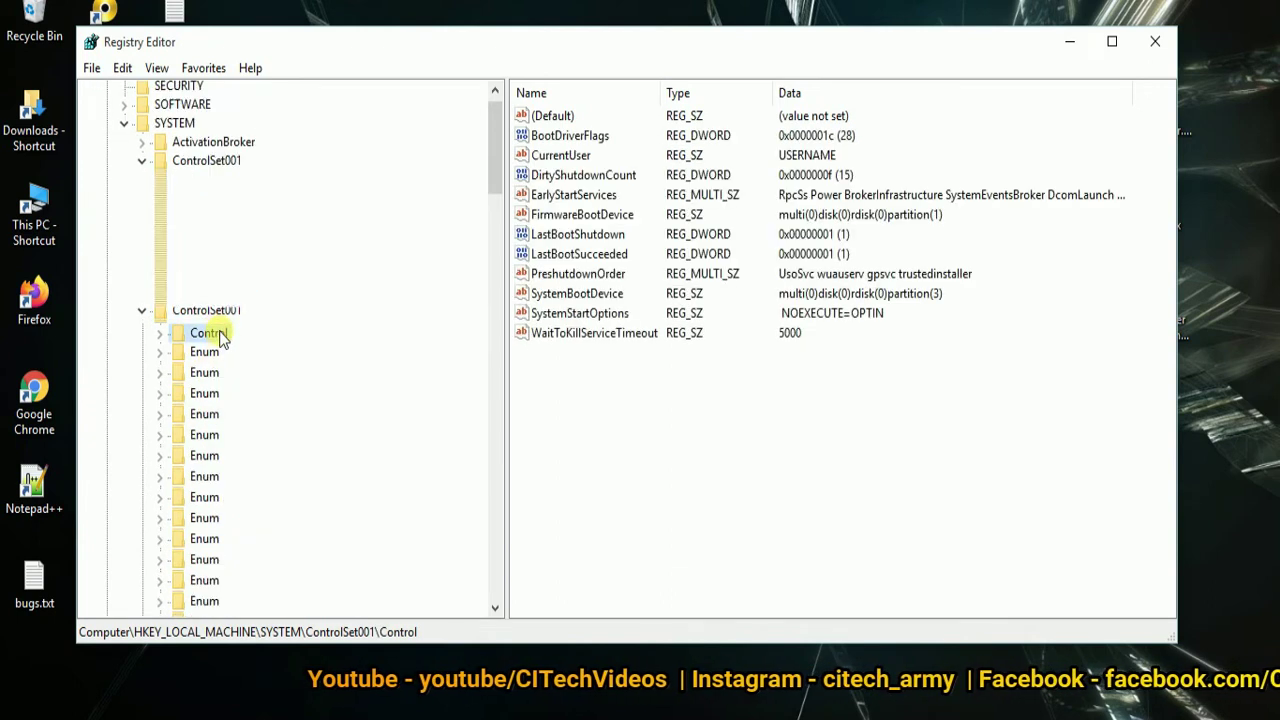
scroll(220, 336, "down", 9)
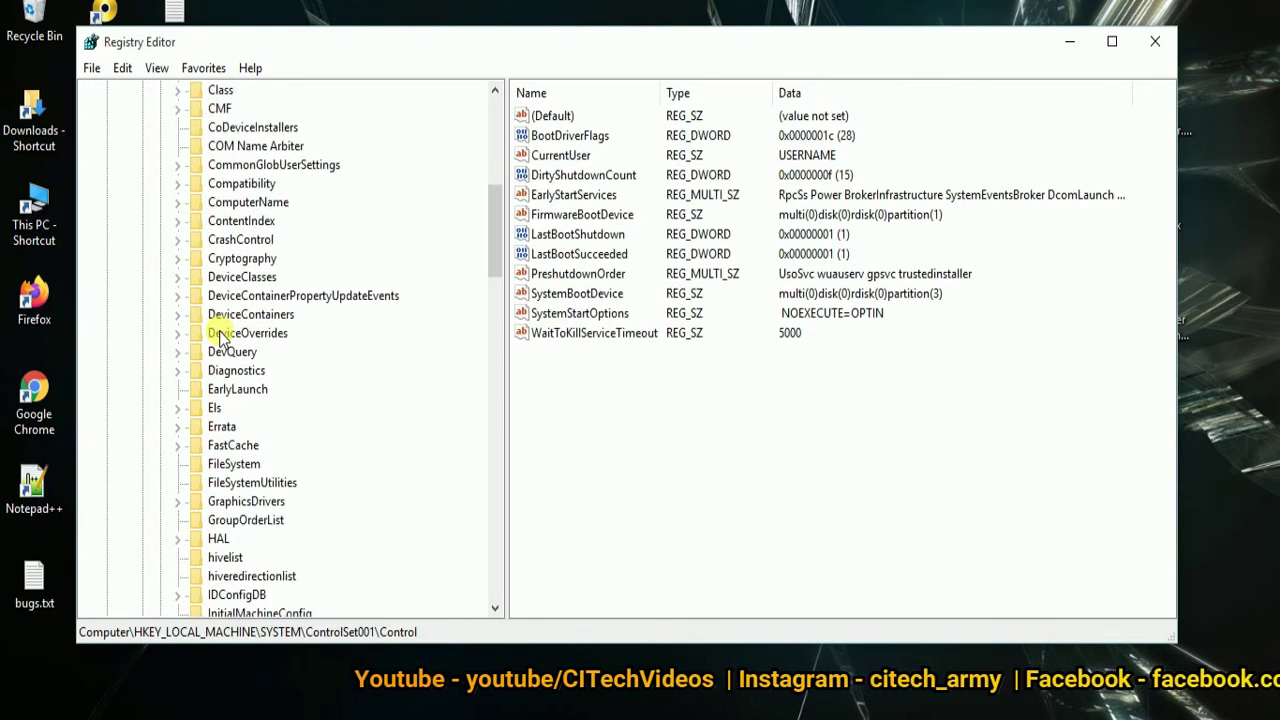
scroll(220, 336, "down", 11)
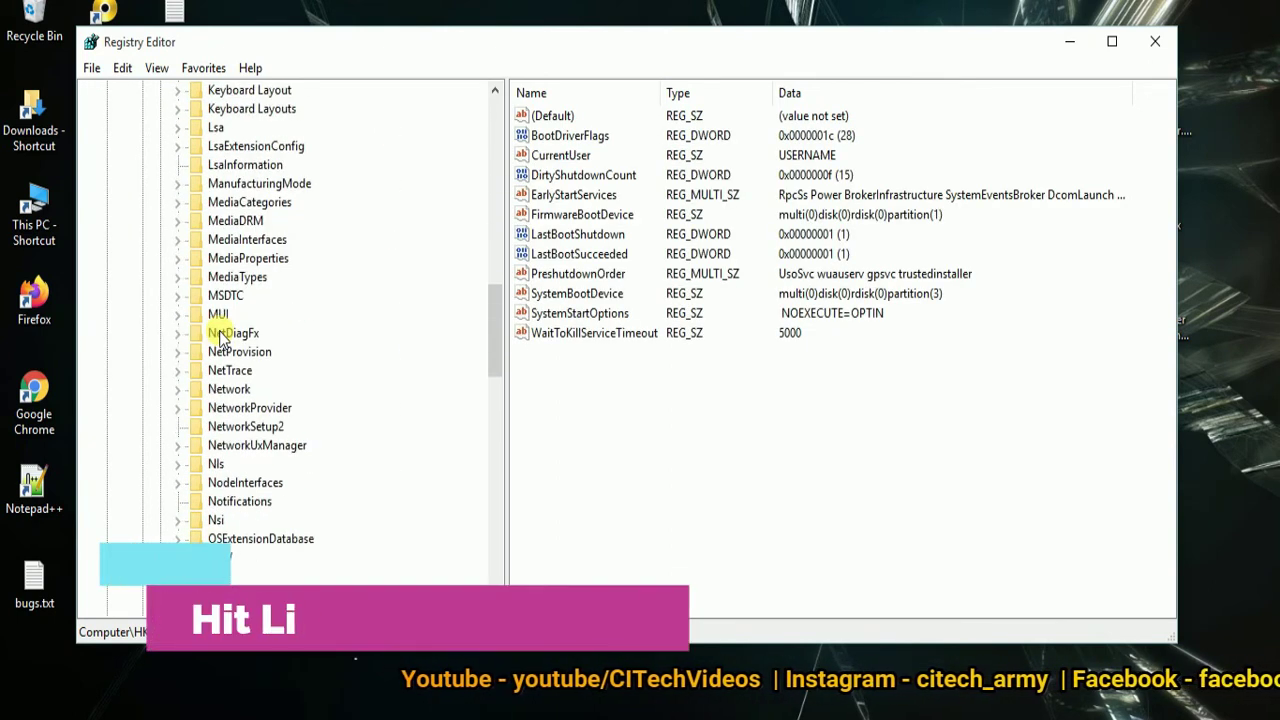
scroll(220, 336, "down", 8)
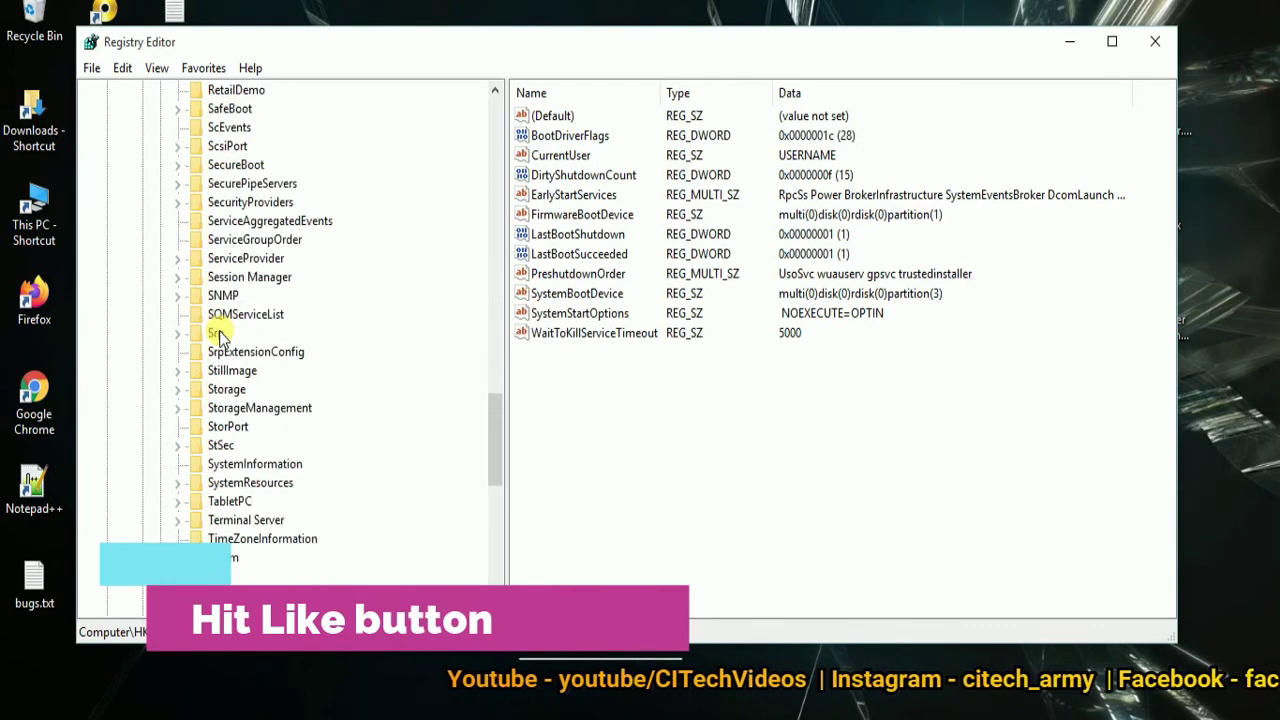
Open the Control\Windows key and select the CSDVersion value, currently 0.
left_click(232, 576)
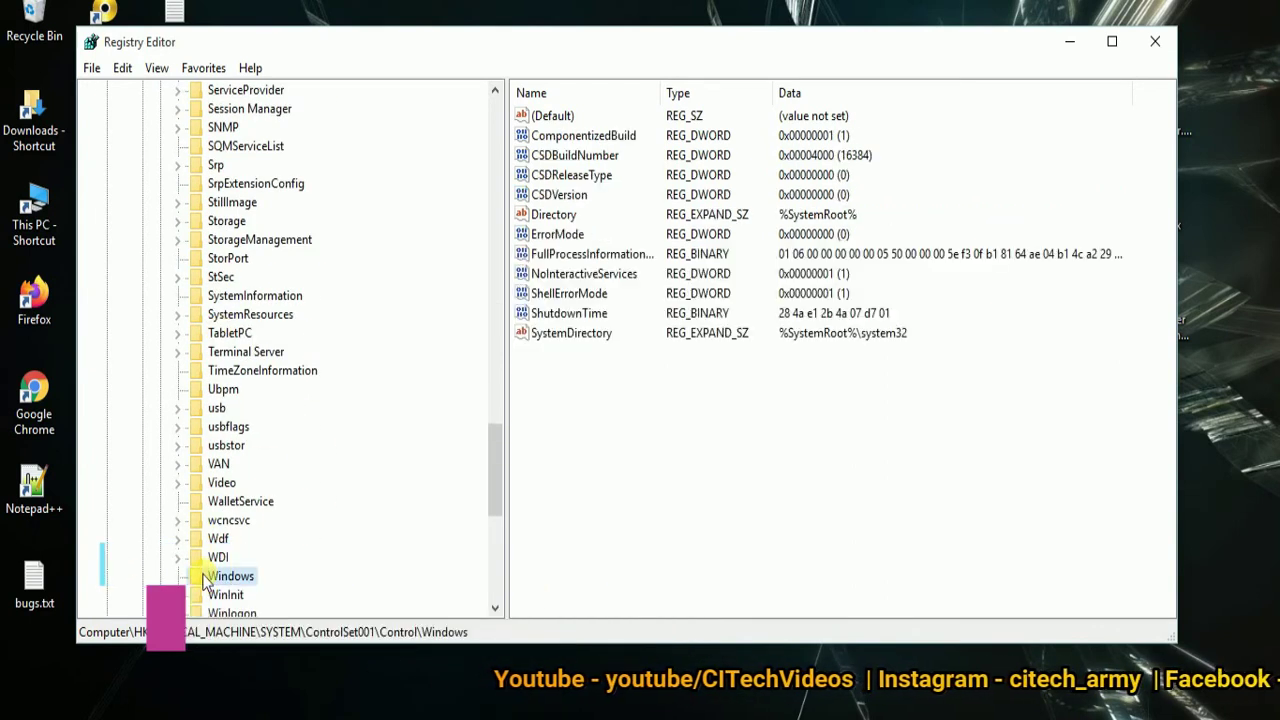
scroll(250, 465, "down", 2)
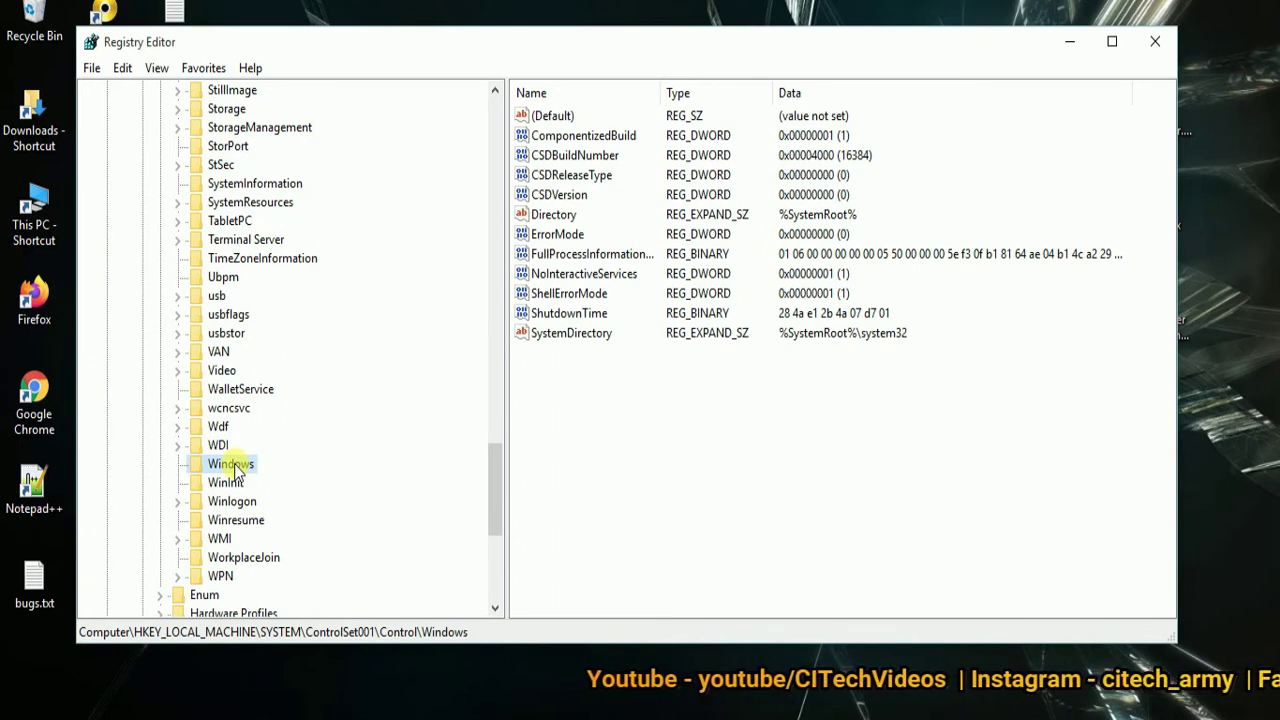
left_click(575, 197)
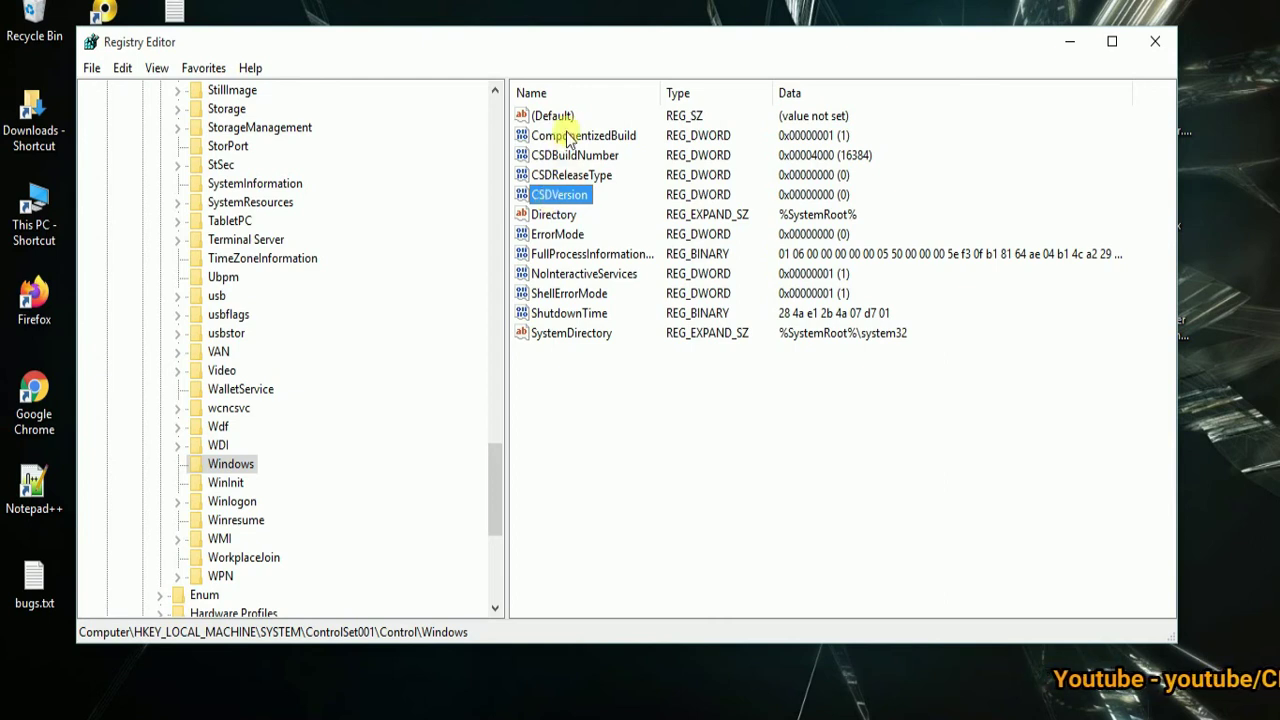
Set CSDVersion's value data to hexadecimal 100 (0x00000100, 256) and confirm.
double_click(563, 197)
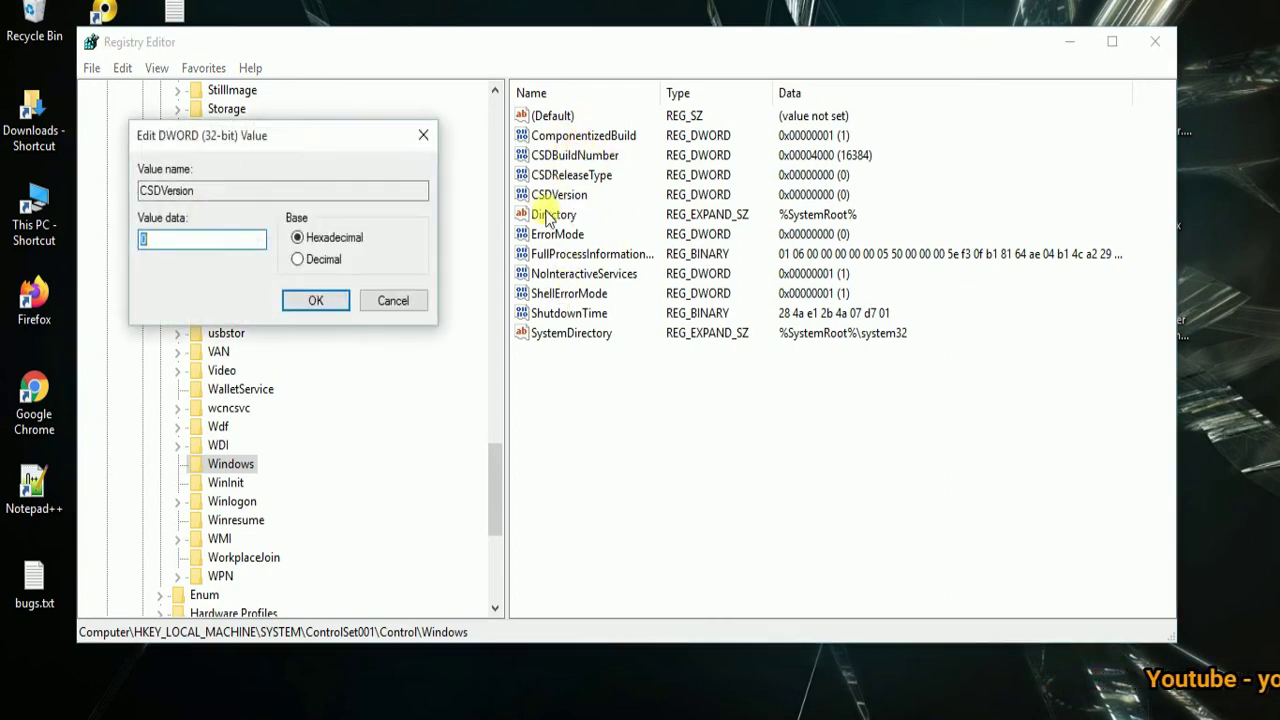
left_click_drag(286, 149, 699, 166)
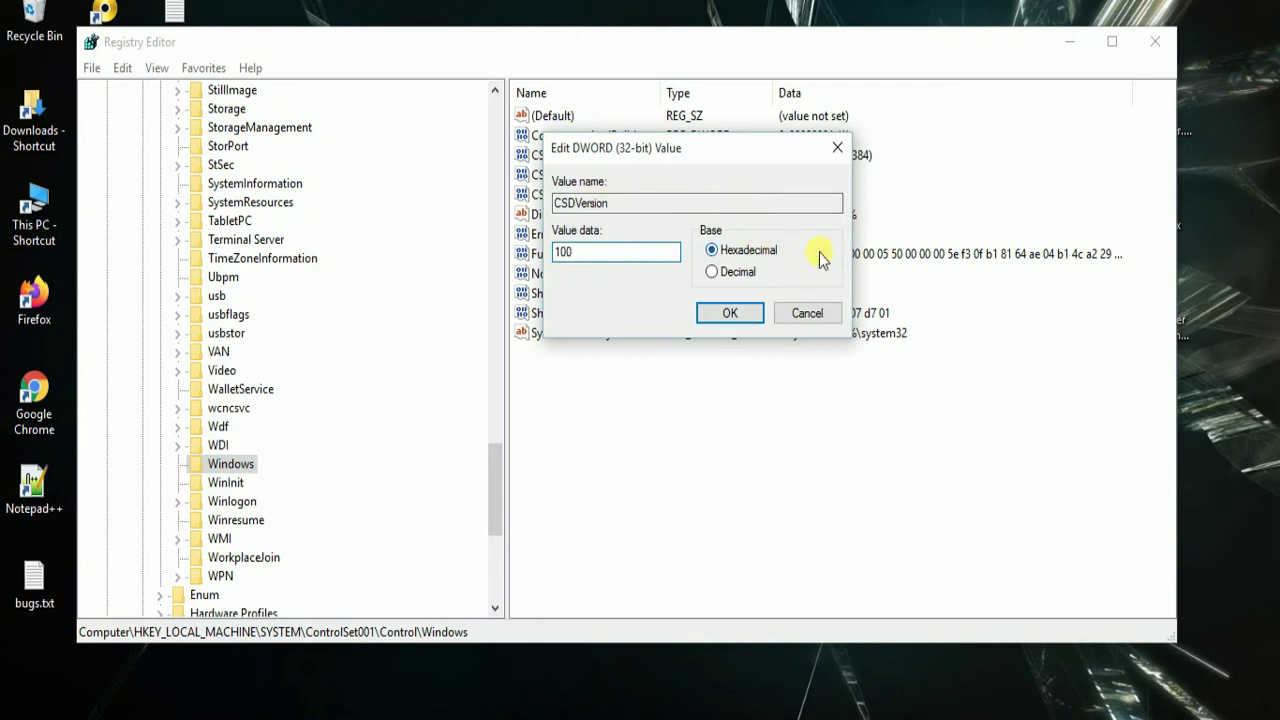
left_click(730, 314)
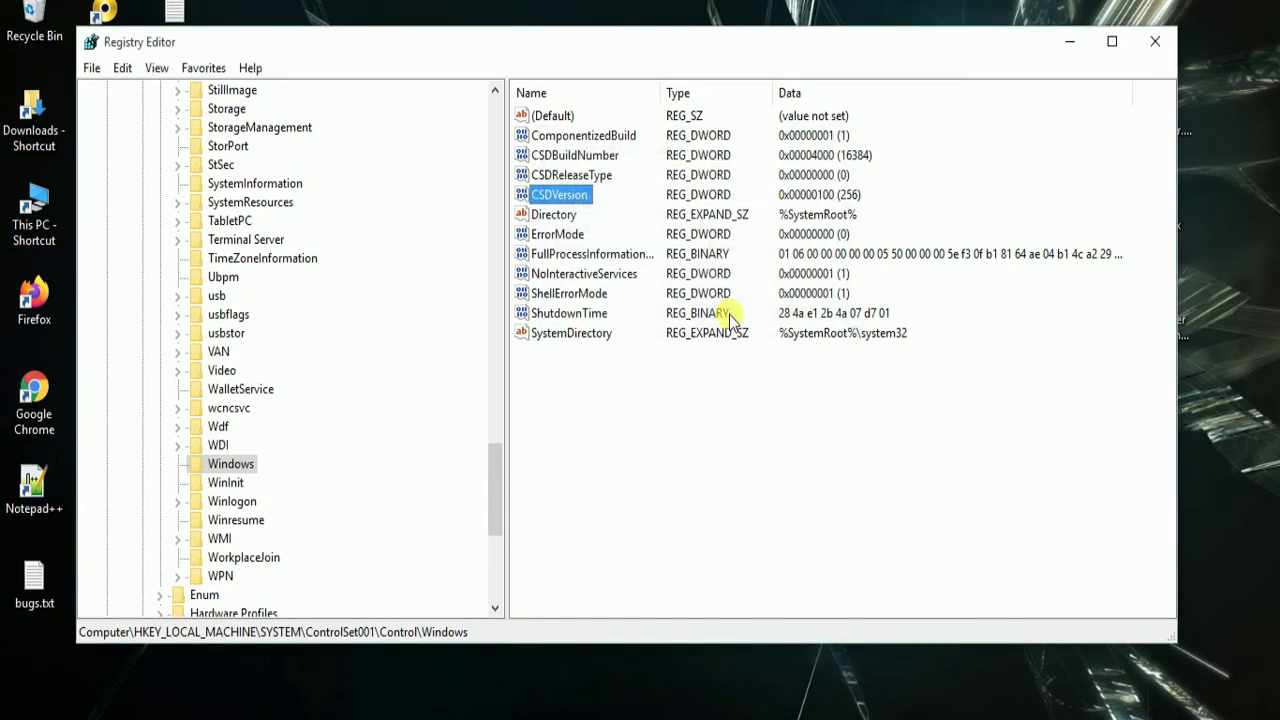
Close Registry Editor and restart Windows from the Start menu's Power options.
left_click(1155, 43)
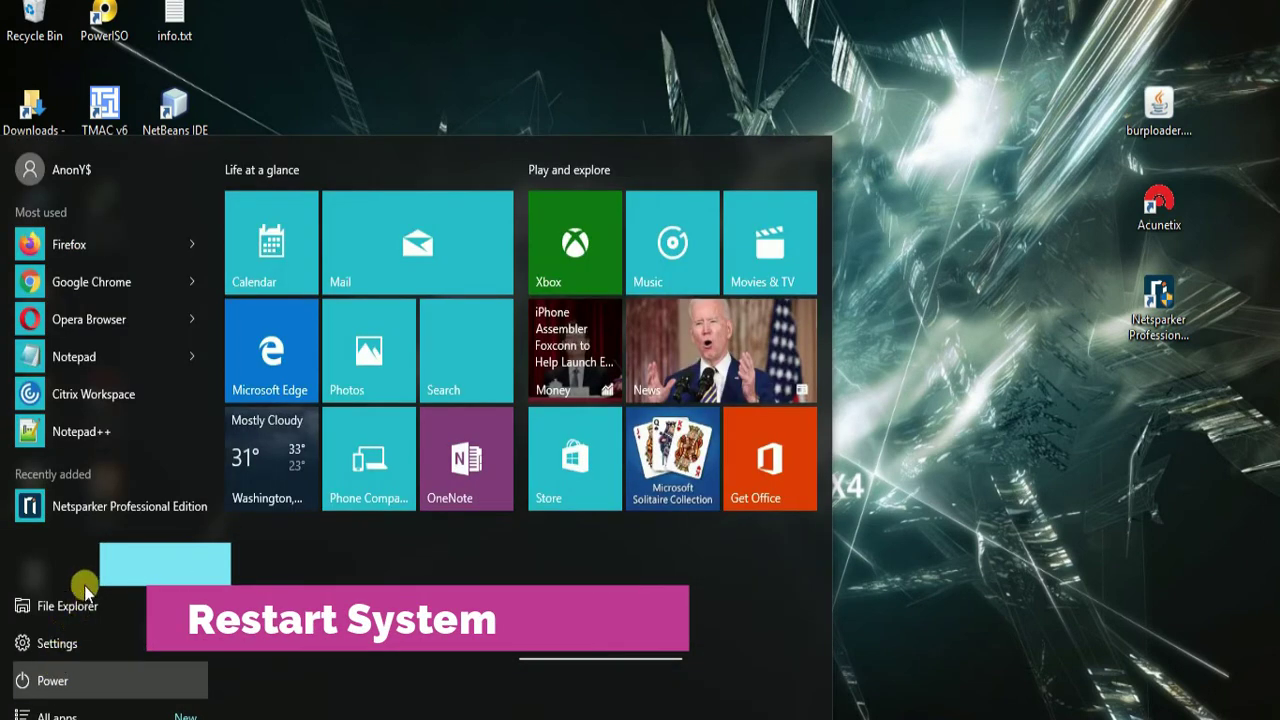
left_click(52, 680)
left_click(100, 638)
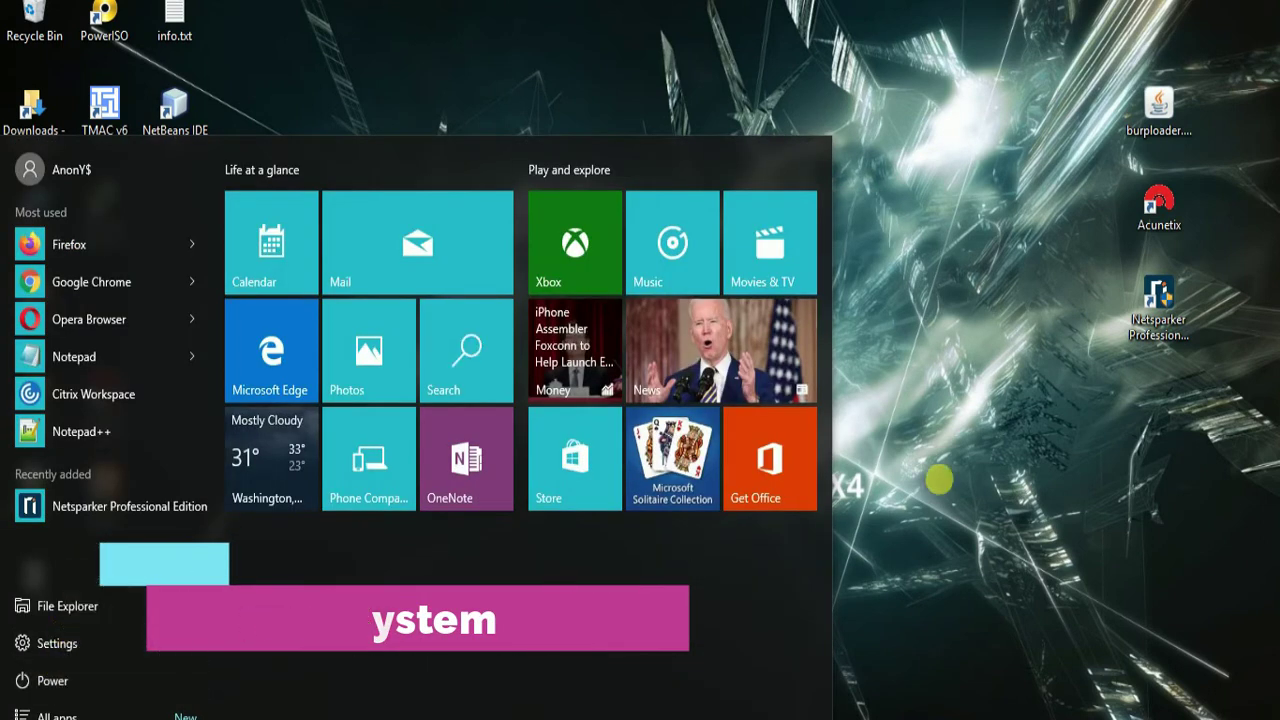